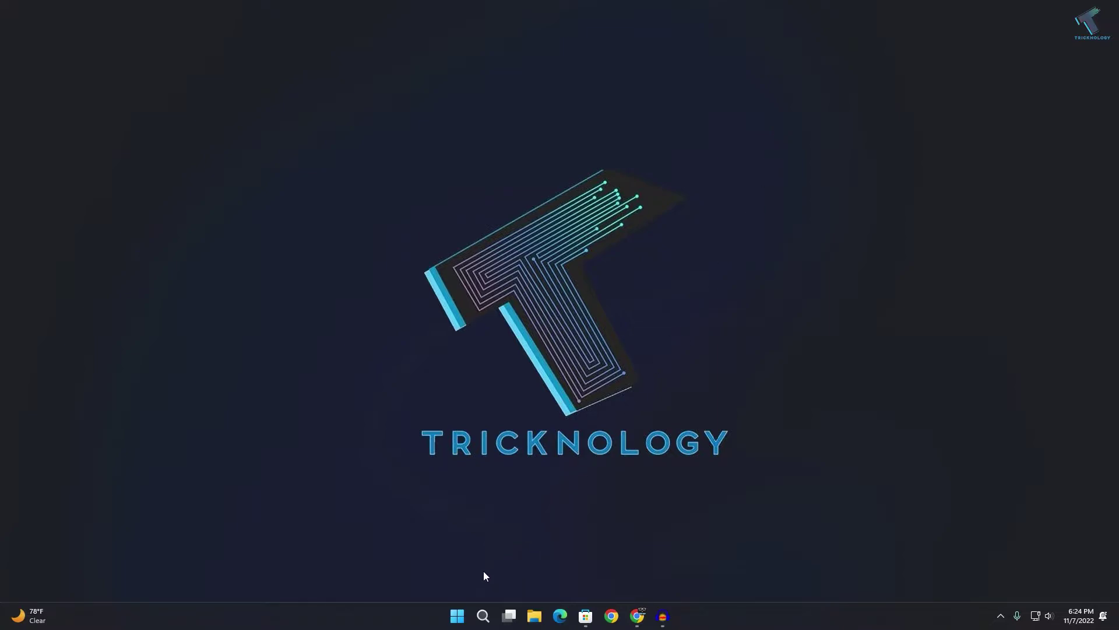
Search for cmd and run Command Prompt as administrator, accepting the UAC prompt.
click(458, 617)
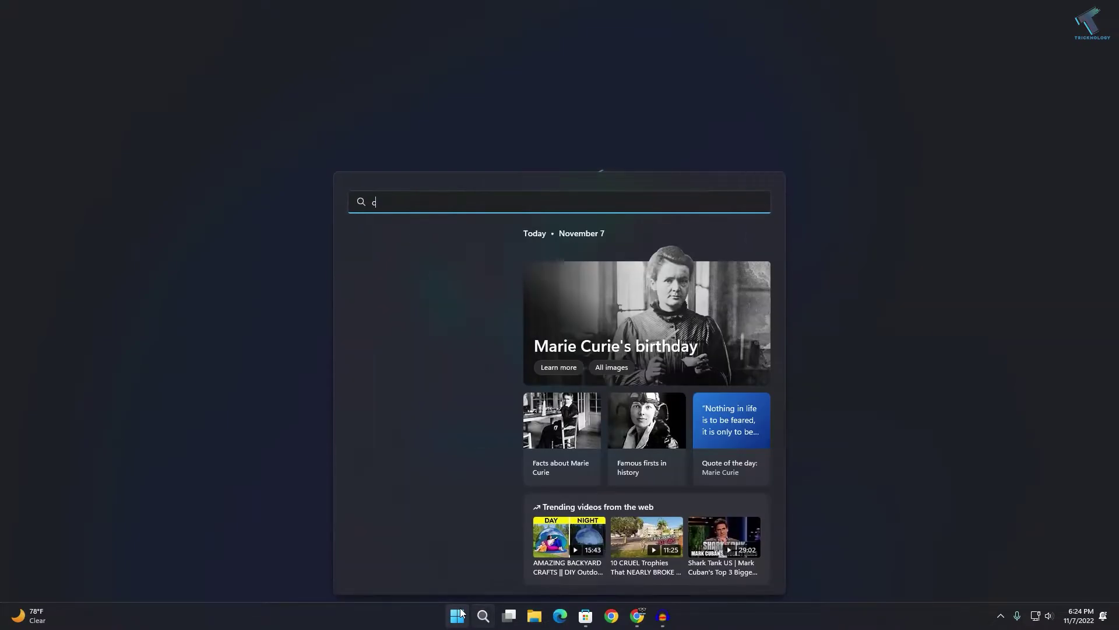
text(cmd)
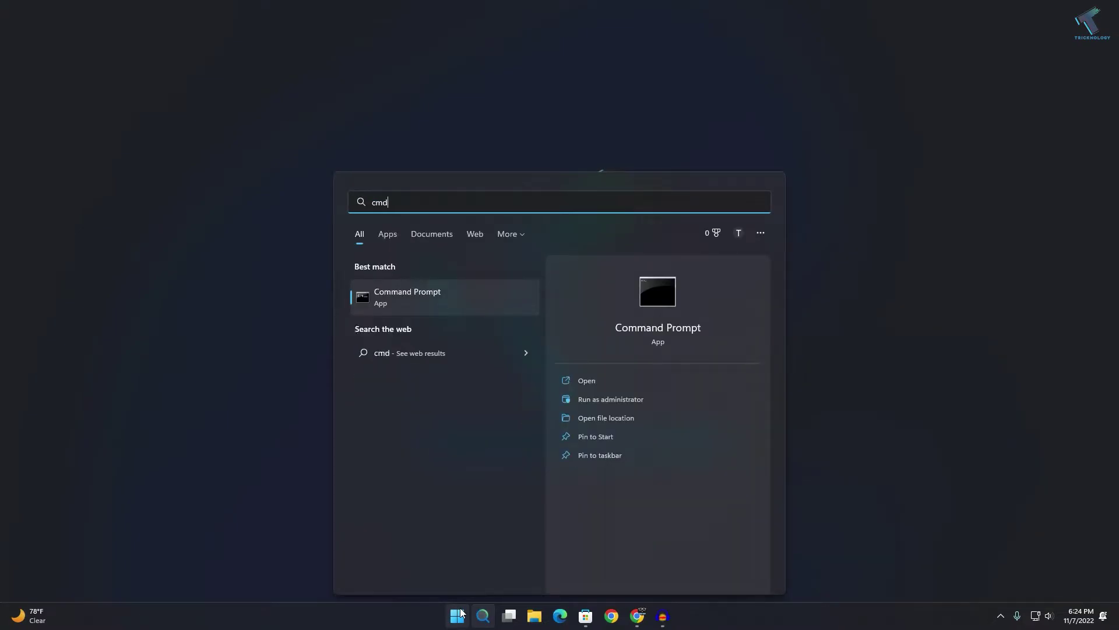
right_click(446, 294)
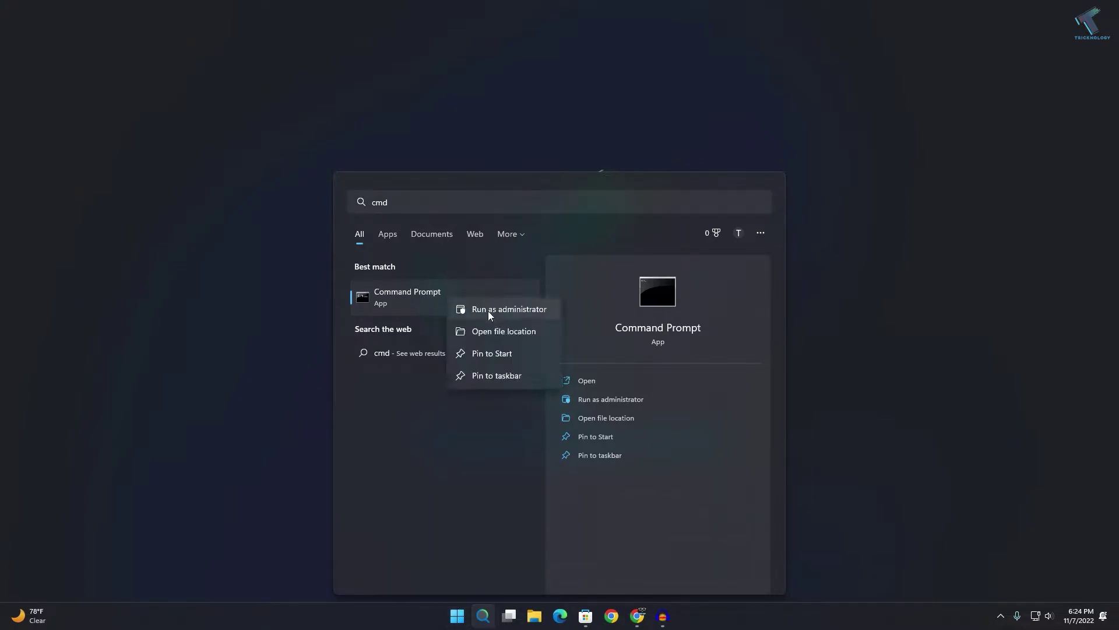
click(524, 309)
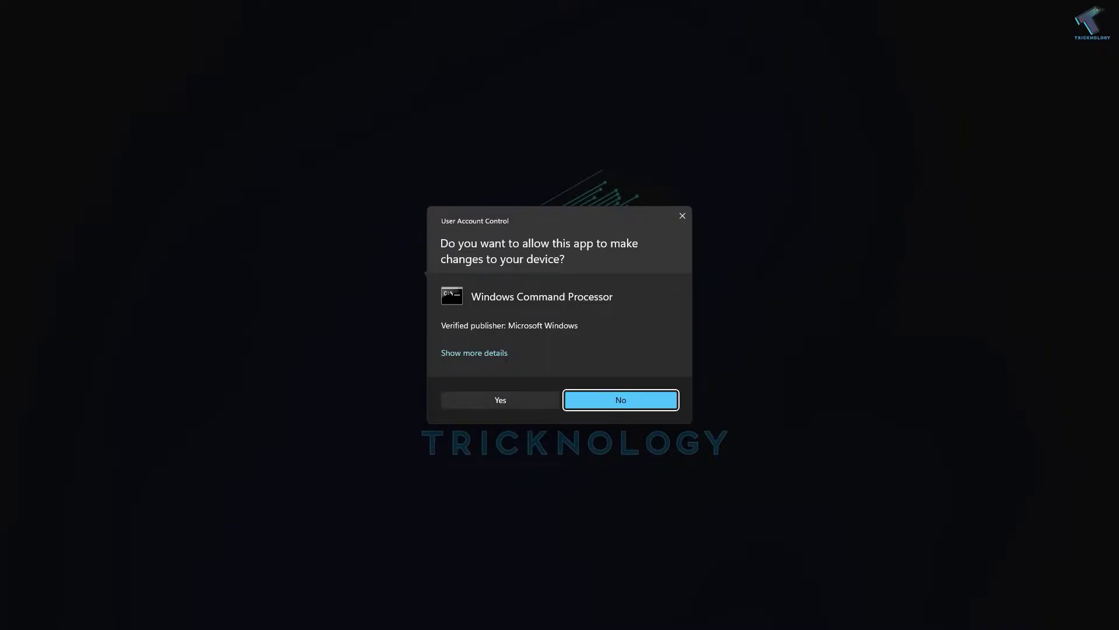
click(500, 400)
Run 'dism /online /get-drivers /format:table', then highlight parts of the command, including '/format:table'.
drag(559, 193, 556, 68)
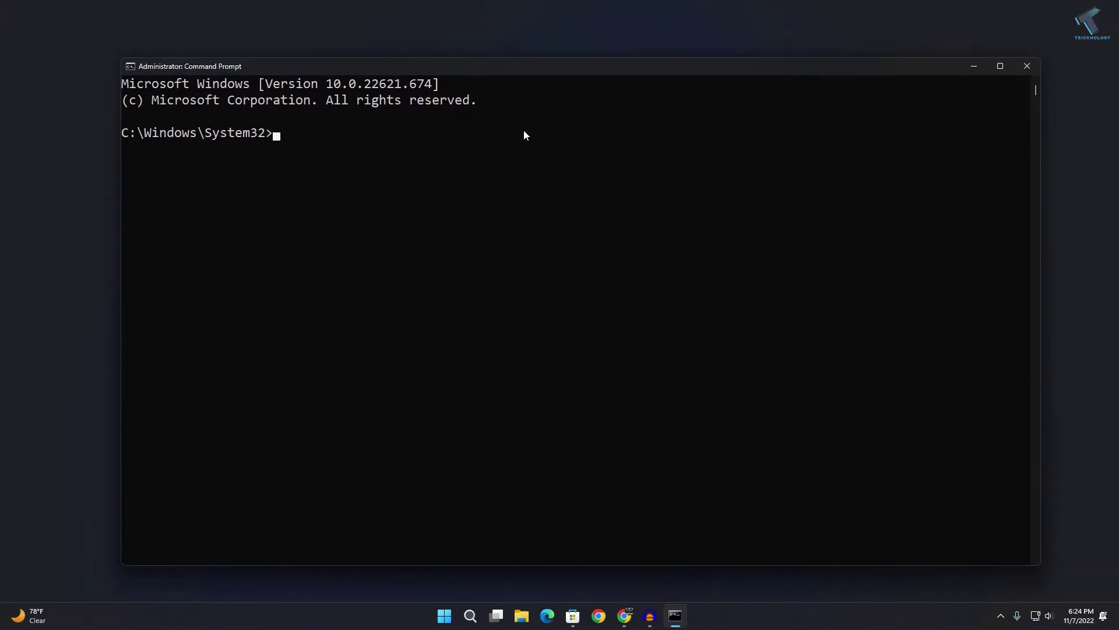
text(dism /online /get-drivers /format:table)
key(Return)
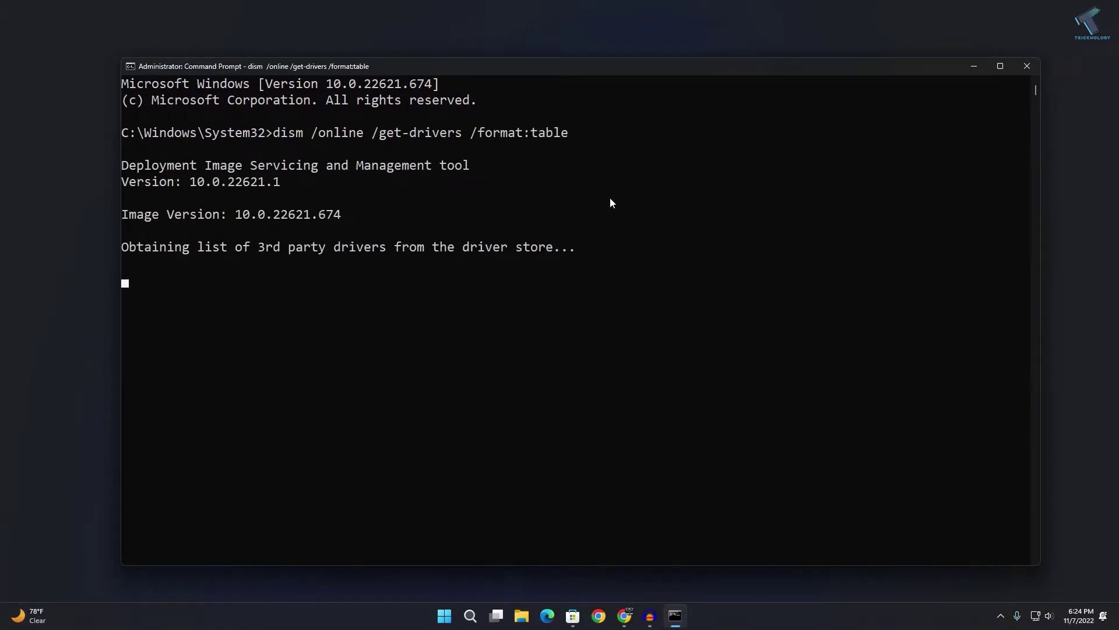
scroll(623, 355, up, 5)
scroll(622, 373, up, 5)
scroll(622, 374, up, 3)
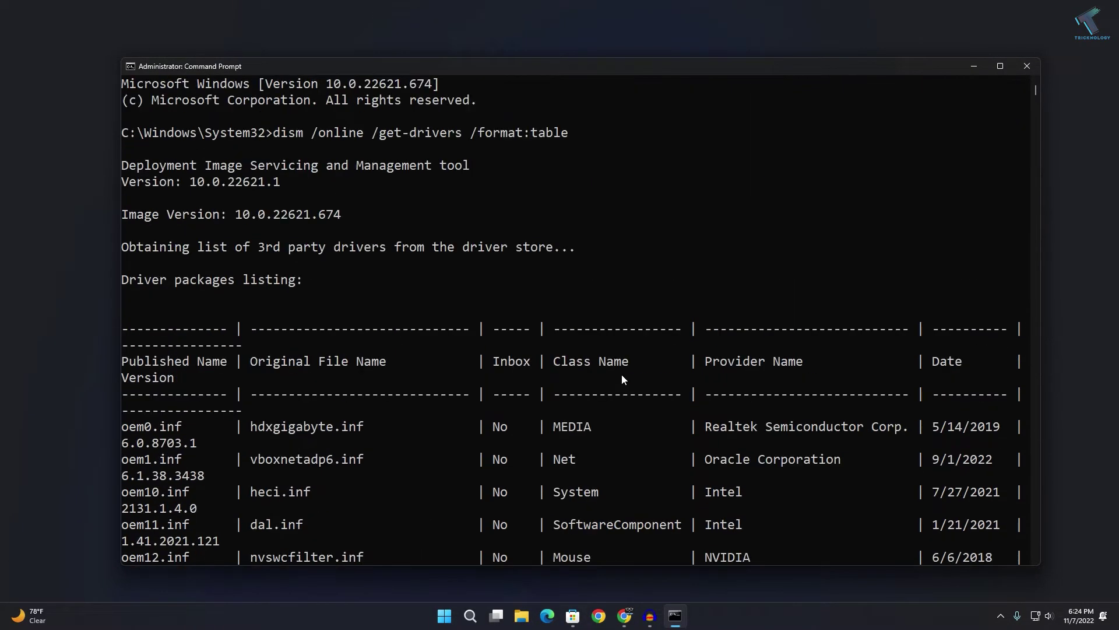
click(281, 137)
double_click(281, 133)
click(322, 132)
triple_click(364, 137)
click(523, 149)
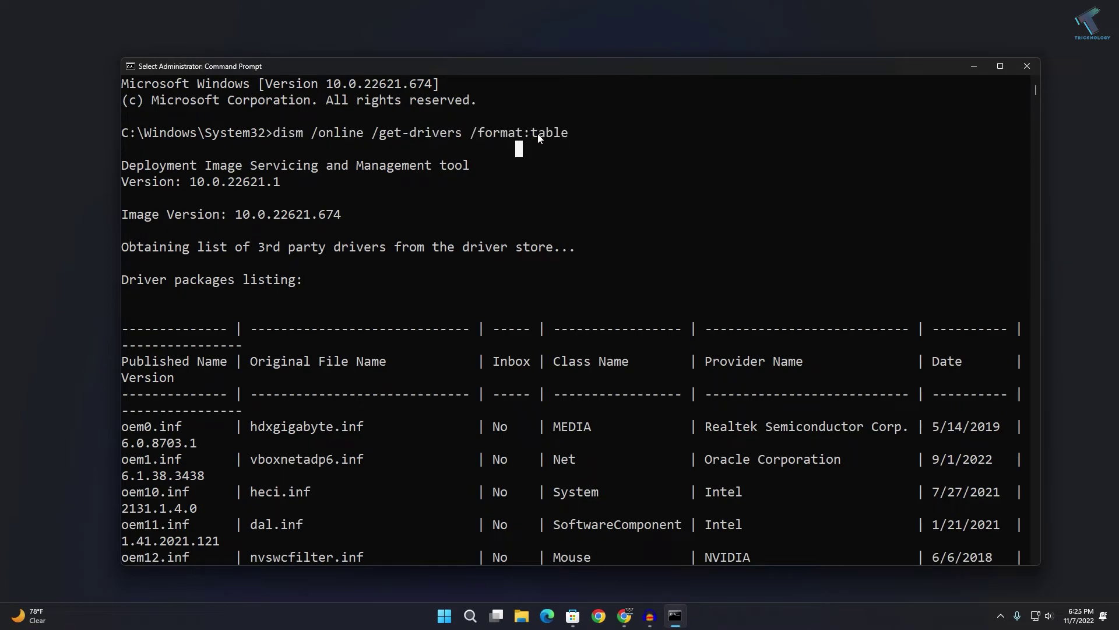
drag(581, 133, 516, 134)
click(623, 339)
scroll(622, 376, down, 10)
scroll(622, 376, down, 5)
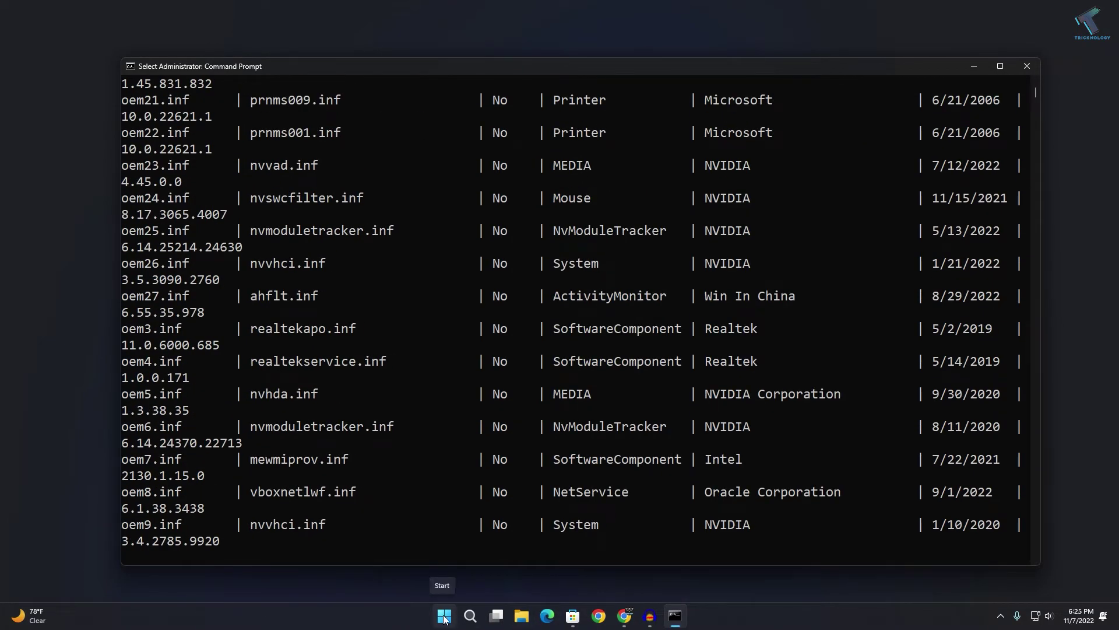
text(cls)
key(Return)
scroll(620, 371, up, 3)
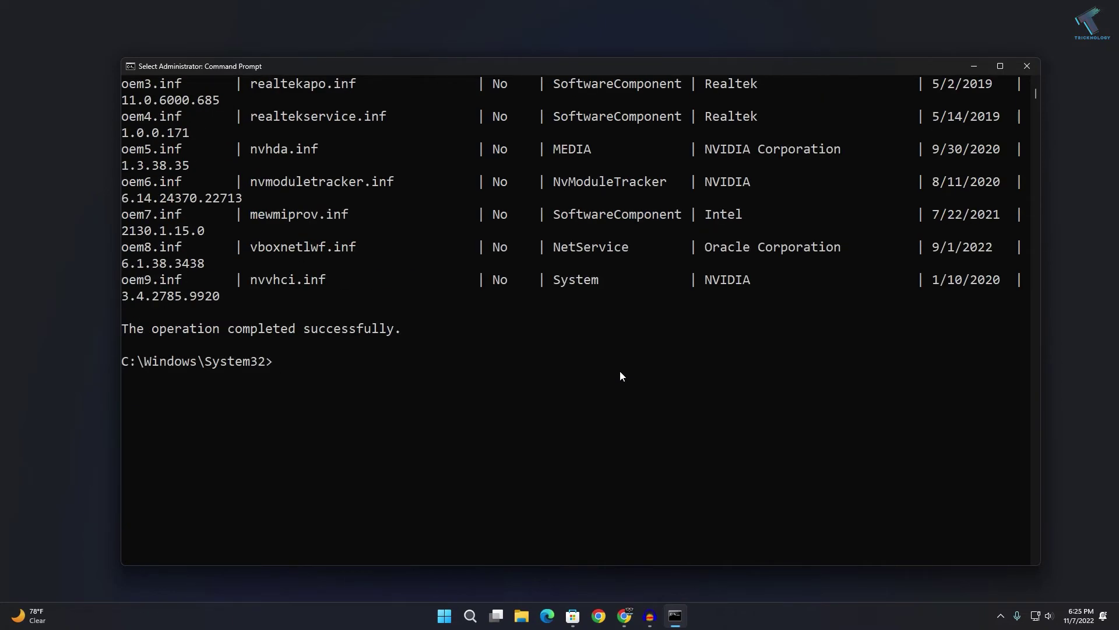
drag(127, 335, 443, 351)
click(443, 344)
scroll(635, 431, up, 6)
scroll(634, 430, up, 6)
scroll(634, 430, up, 4)
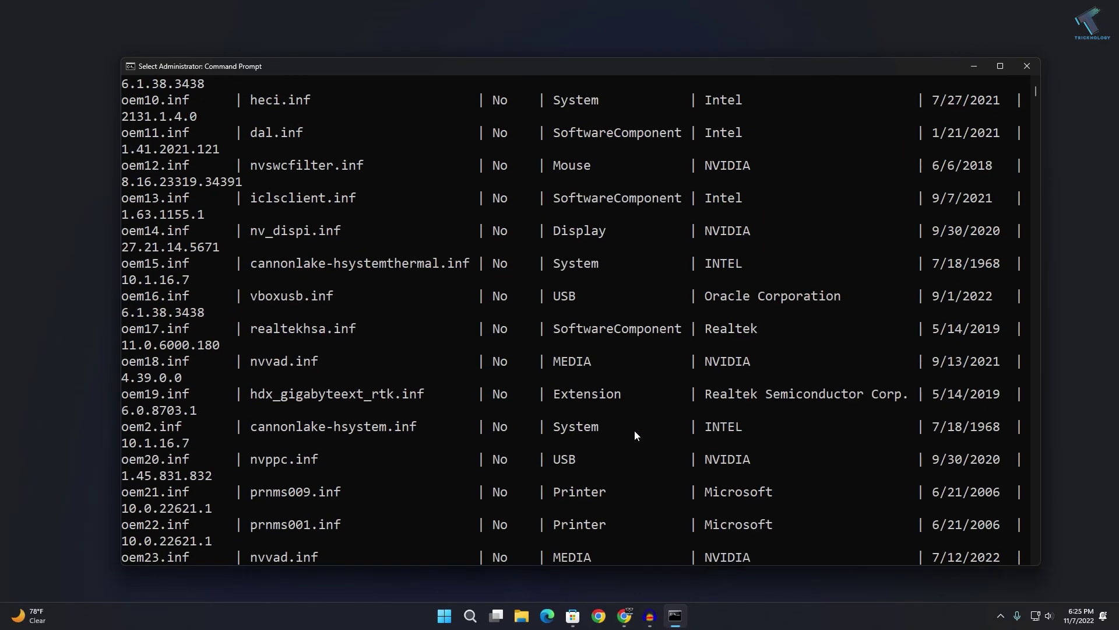
scroll(634, 430, up, 6)
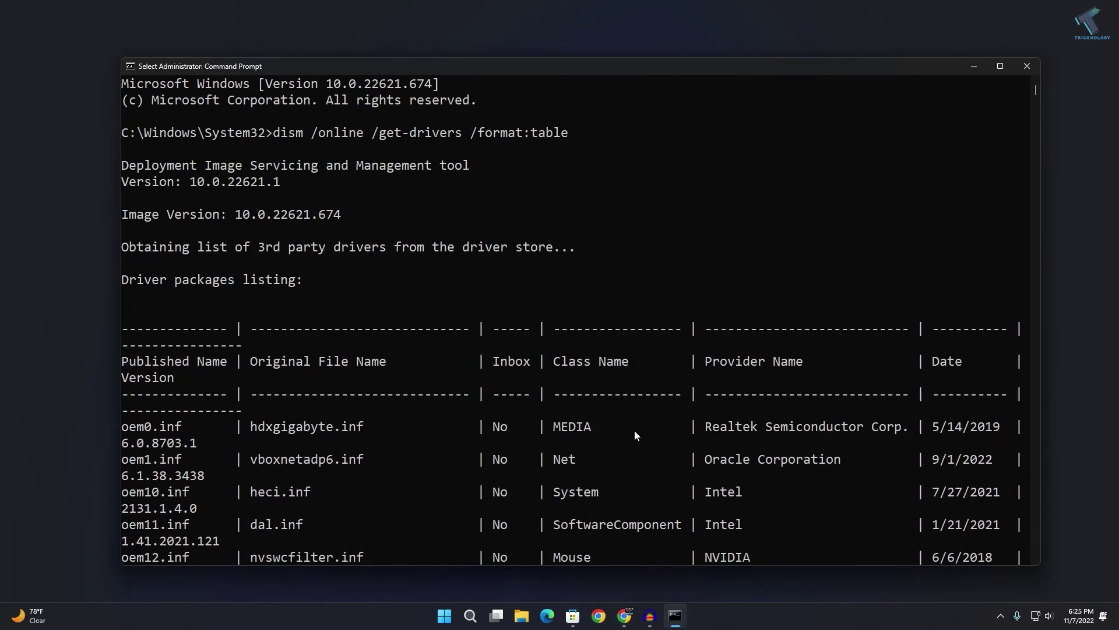